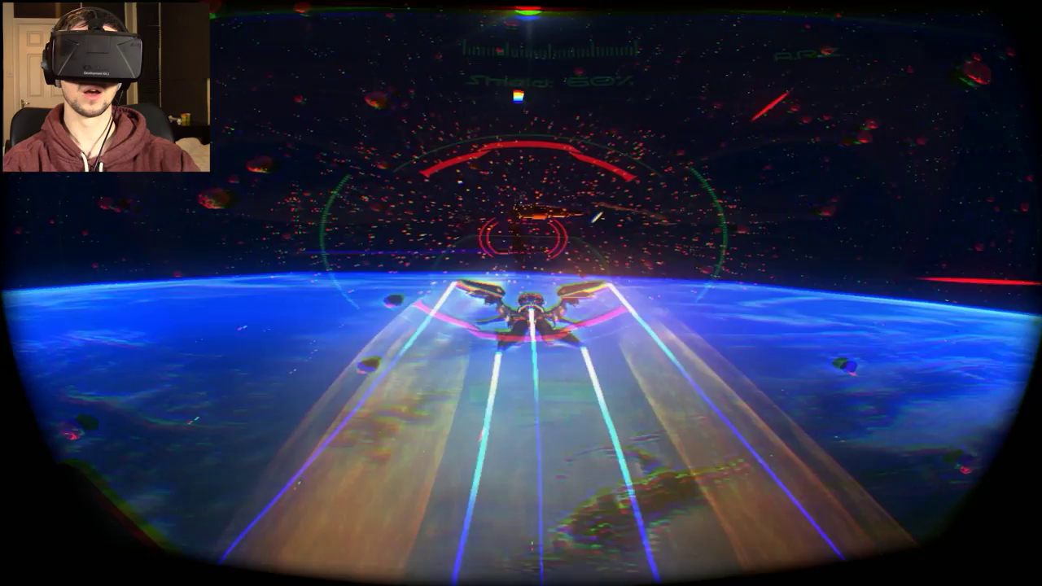
pyautogui.press('Escape')
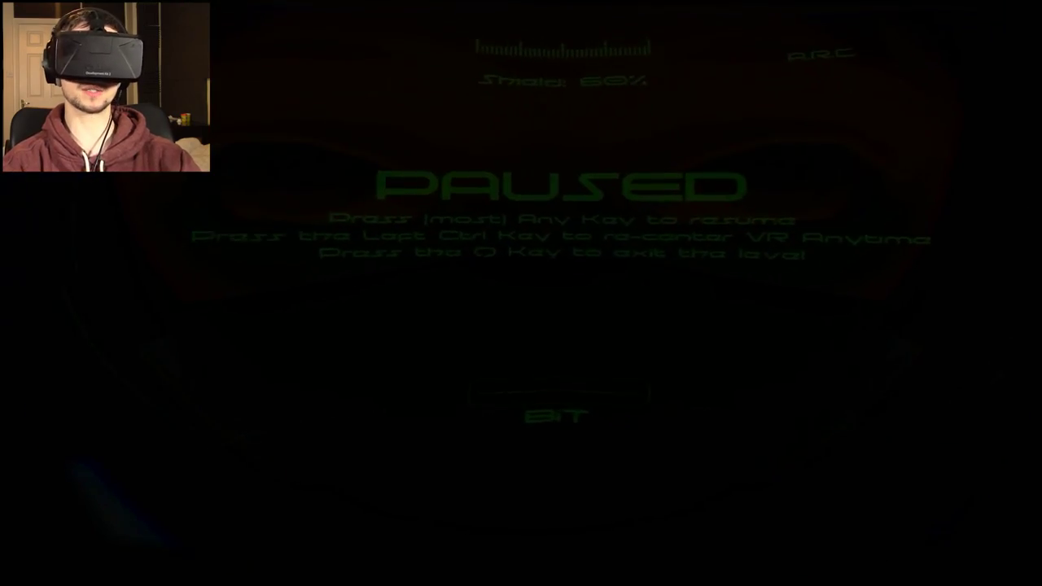
pyautogui.press('space')
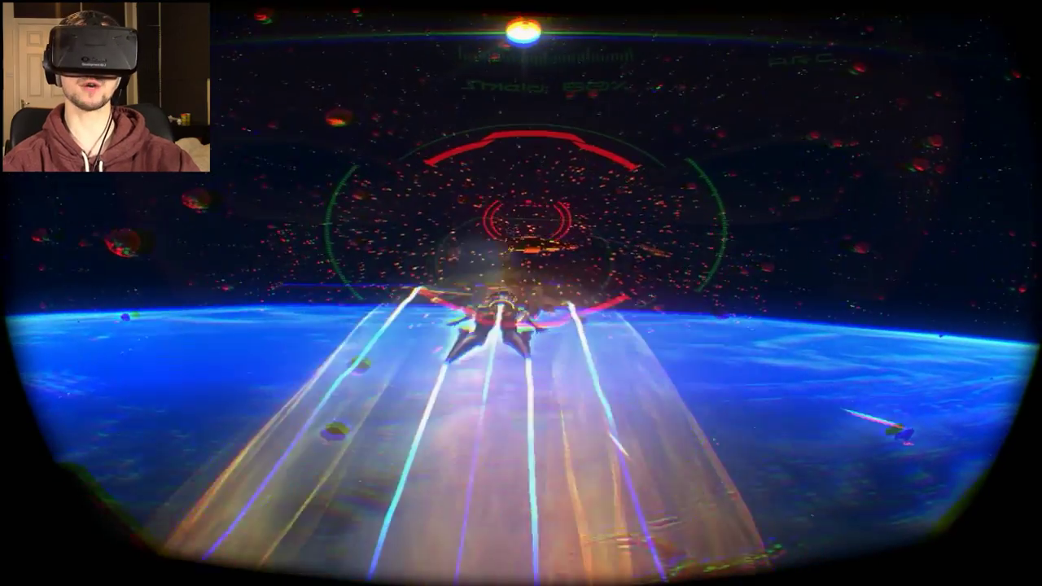